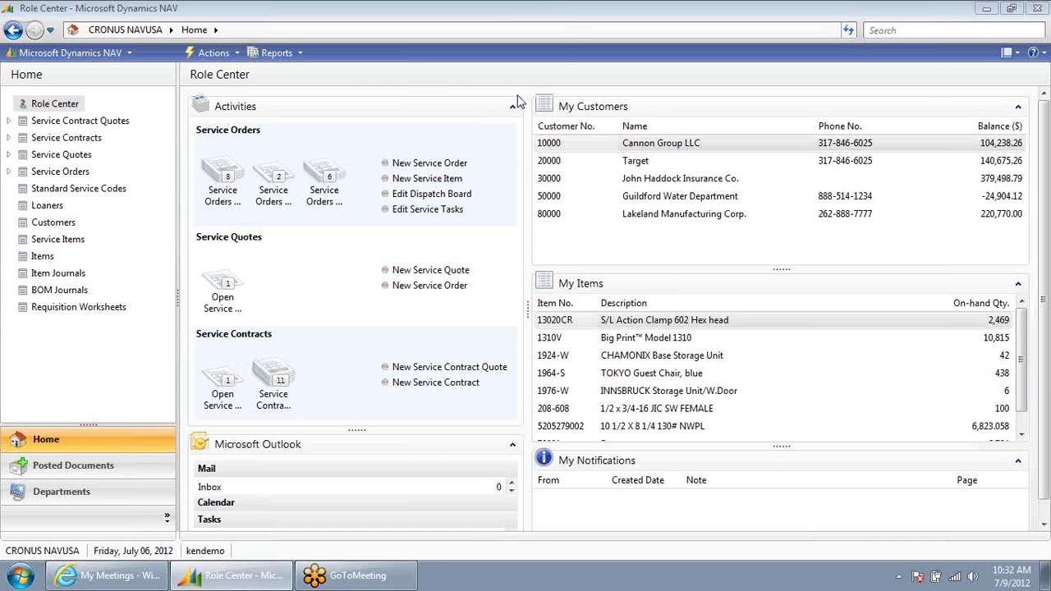
Step: Create a new numbered service order and widen its window
{"action": "left_click", "coordinate": [429, 164]}
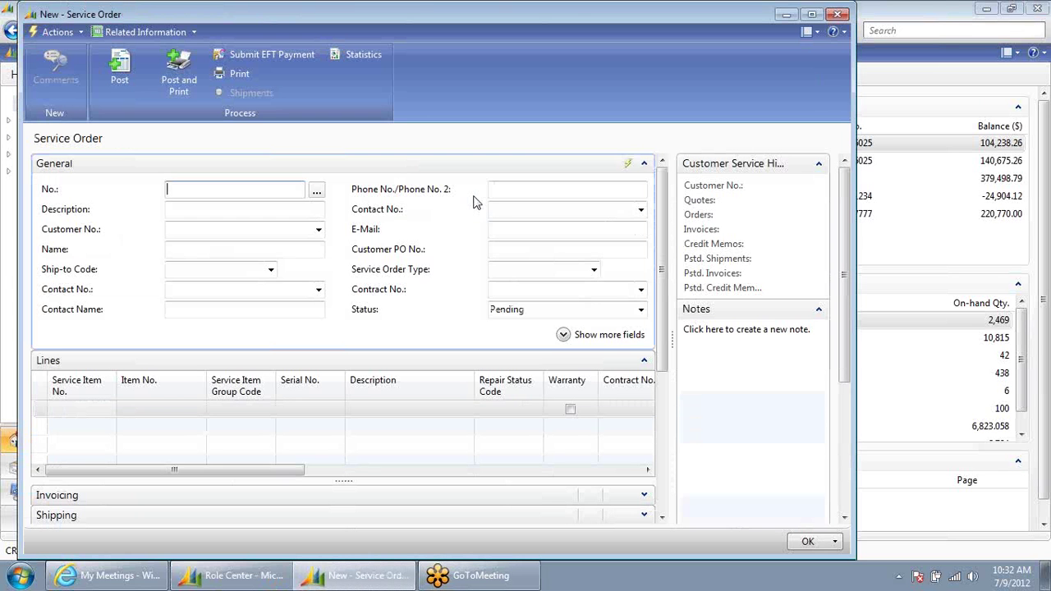
{"action": "left_click_drag", "start_coordinate": [851, 447], "coordinate": [966, 447]}
{"action": "left_click", "coordinate": [210, 216]}
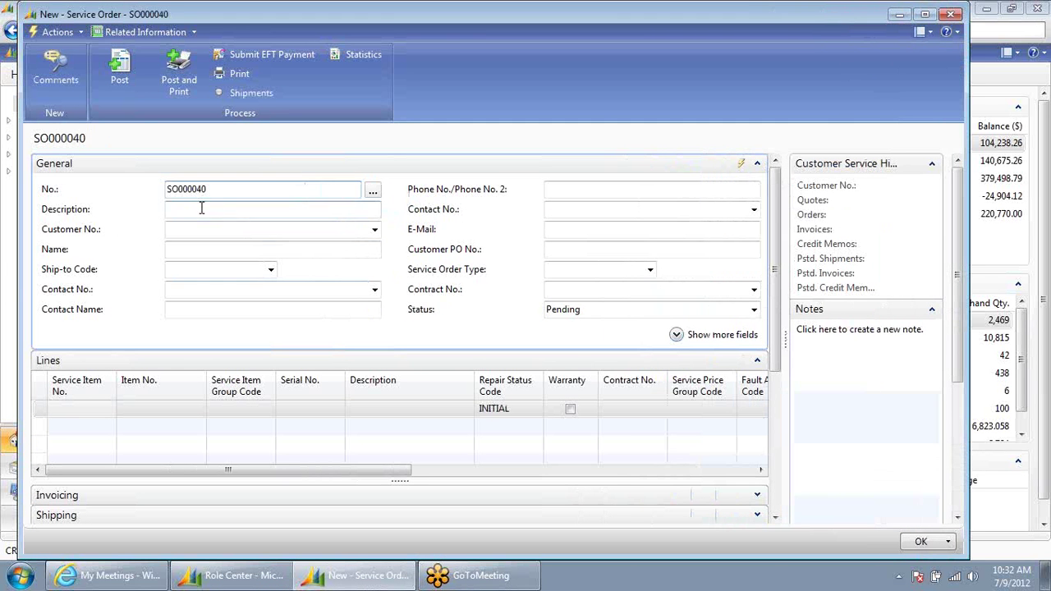
Step: Set the customer to Cannon Group LLC via a 'cann' search, dismissing its quick notes
{"action": "left_click", "coordinate": [168, 188]}
{"action": "left_click", "coordinate": [265, 212]}
{"action": "key", "text": "Tab"}
{"action": "type", "text": "cann"}
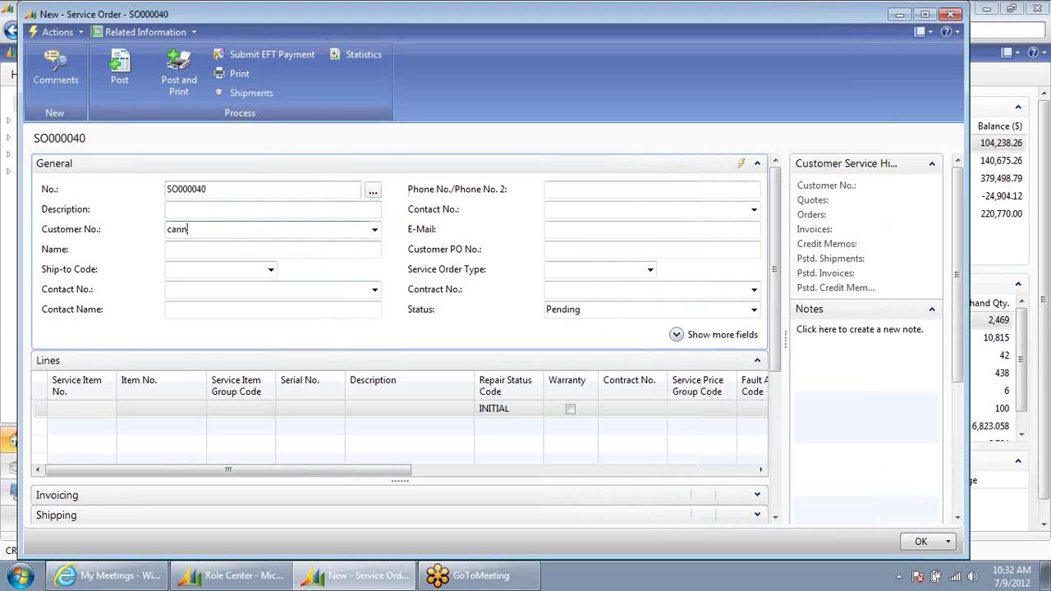
{"action": "left_click", "coordinate": [358, 254]}
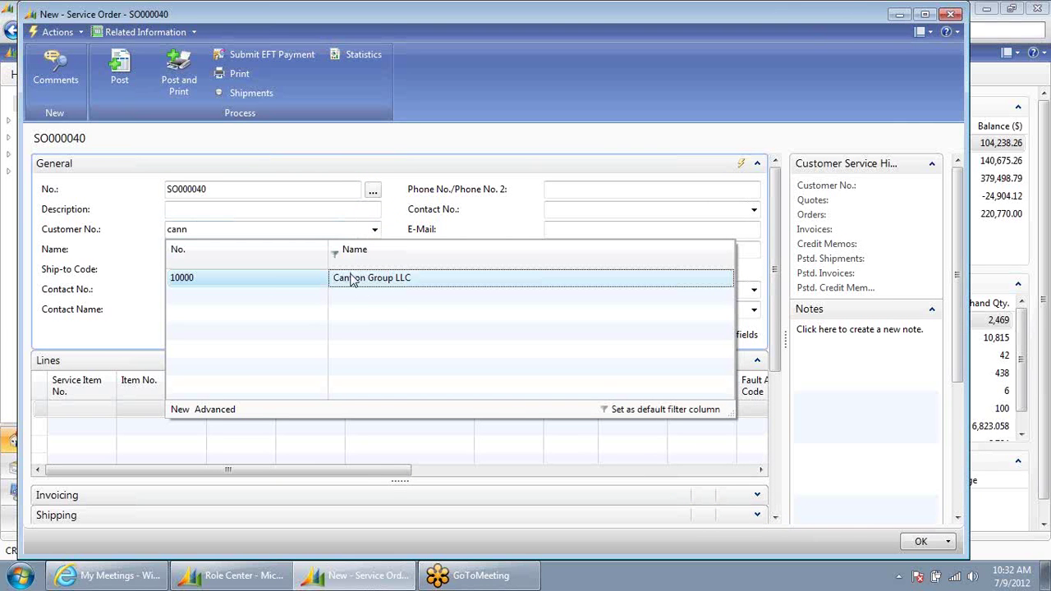
{"action": "left_click", "coordinate": [353, 279]}
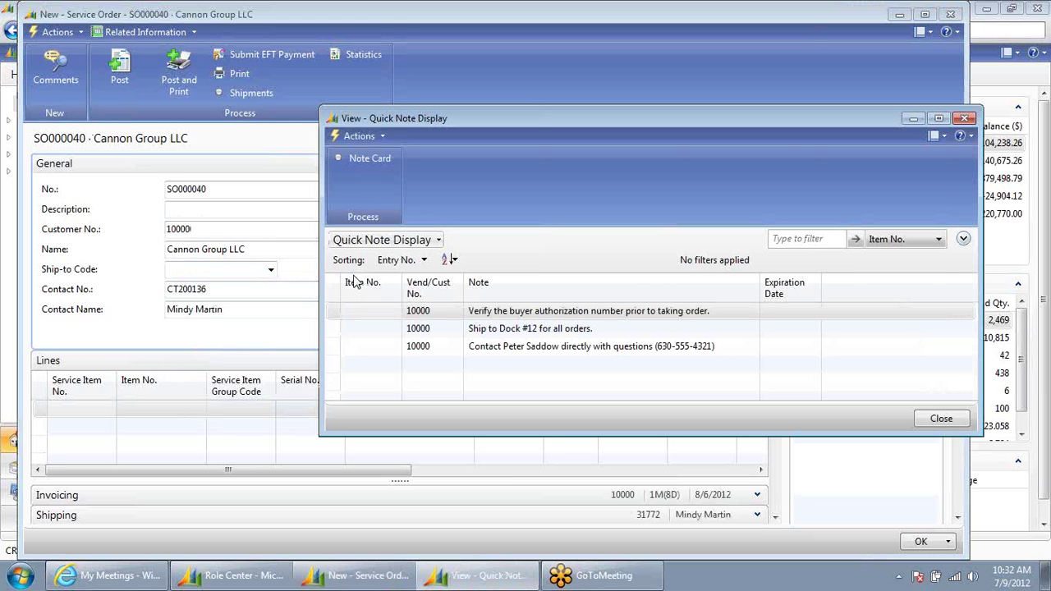
{"action": "key", "text": "Escape"}
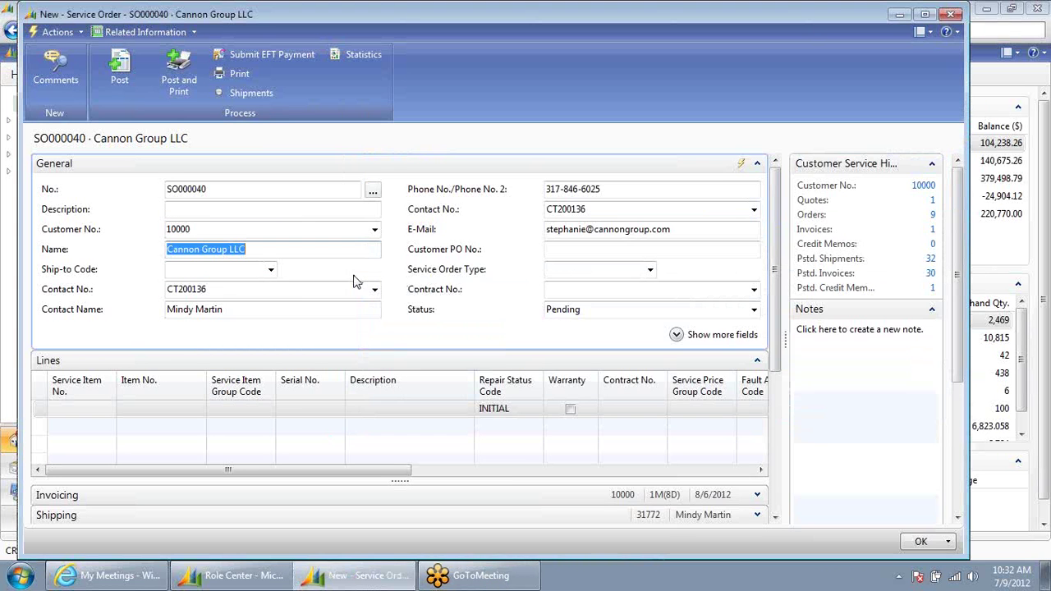
Step: Set Ship-to Code to PARK ROAD and Service Order Type to SERVICE
{"action": "left_click", "coordinate": [271, 271]}
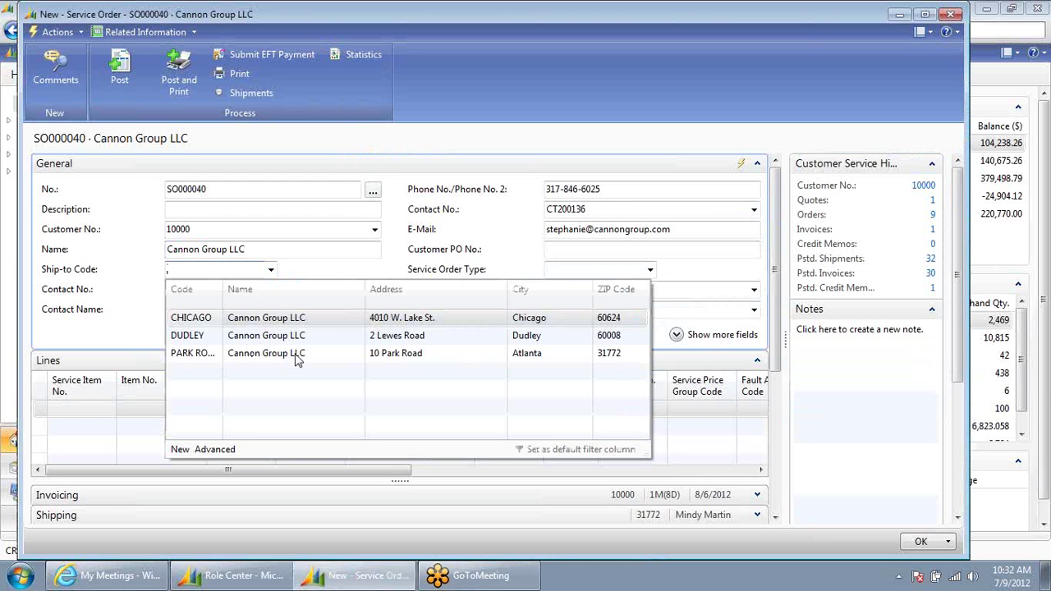
{"action": "left_click", "coordinate": [550, 354]}
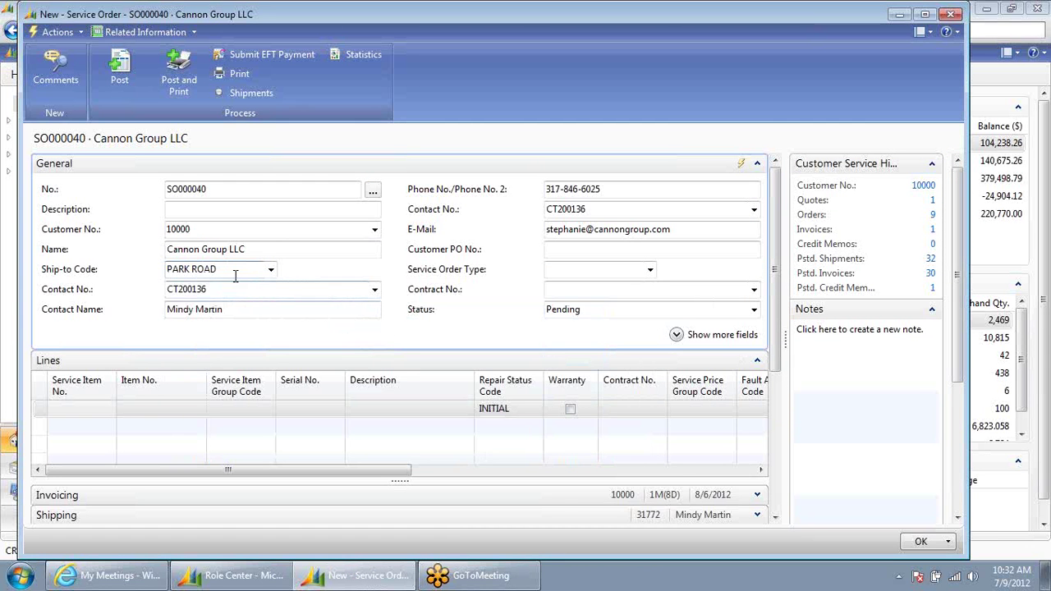
{"action": "key", "text": "Tab"}
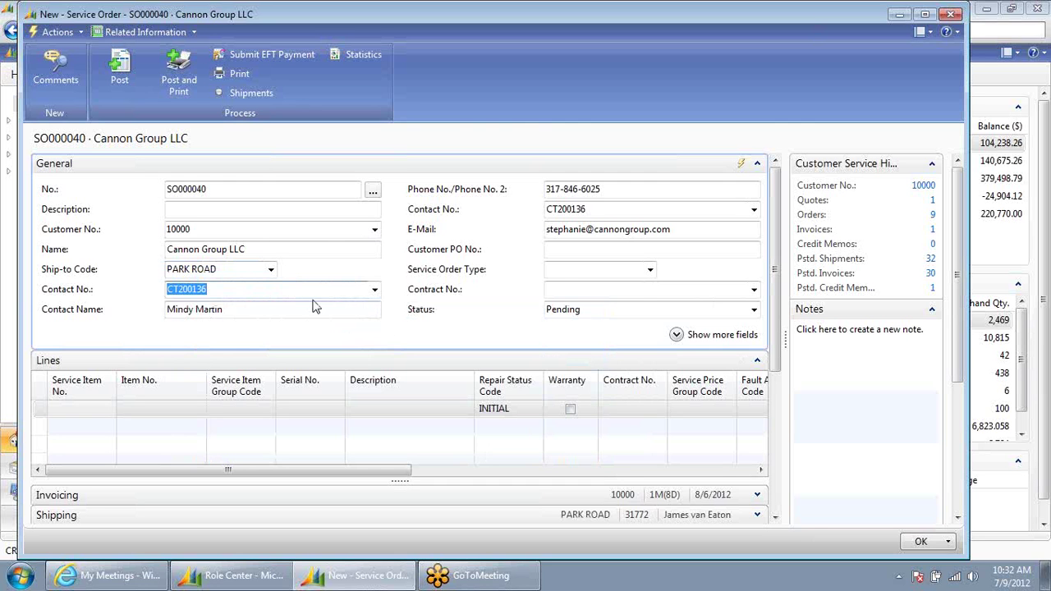
{"action": "key", "text": "Tab"}
{"action": "key", "text": "Tab"}
{"action": "key", "text": "Tab"}
{"action": "key", "text": "Tab"}
{"action": "key", "text": "Tab"}
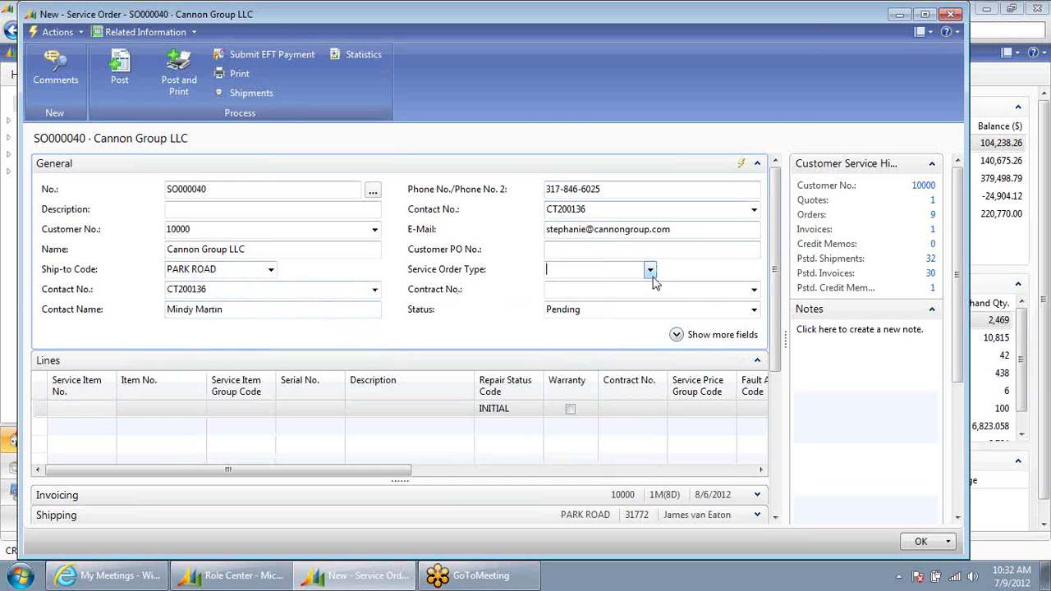
{"action": "left_click", "coordinate": [650, 271]}
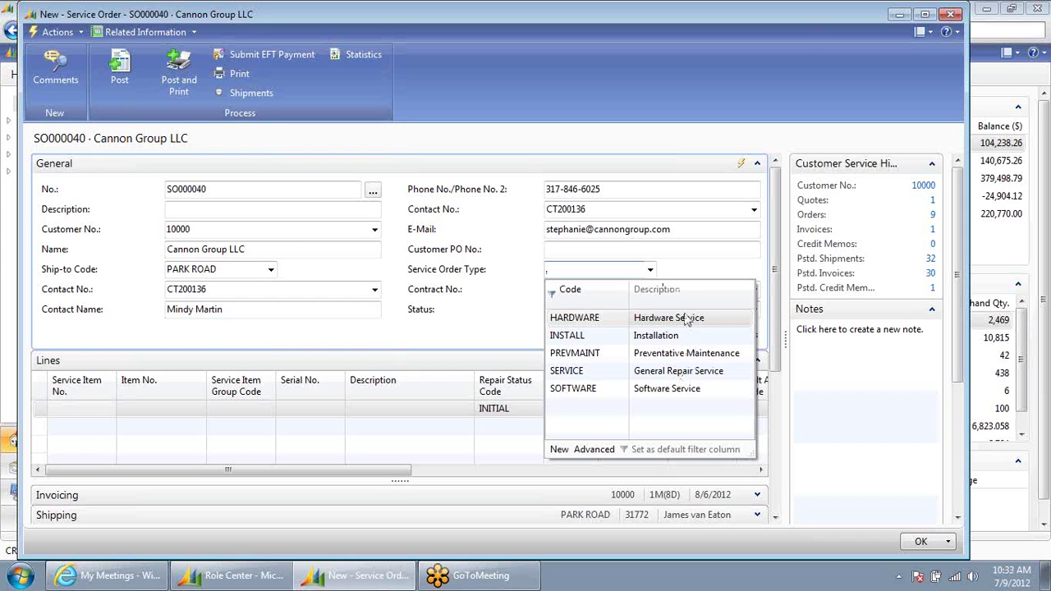
{"action": "left_click", "coordinate": [673, 376]}
{"action": "key", "text": "Tab"}
Step: Enter the description 'Unit is not functioning well or quickly'
{"action": "left_click", "coordinate": [168, 209]}
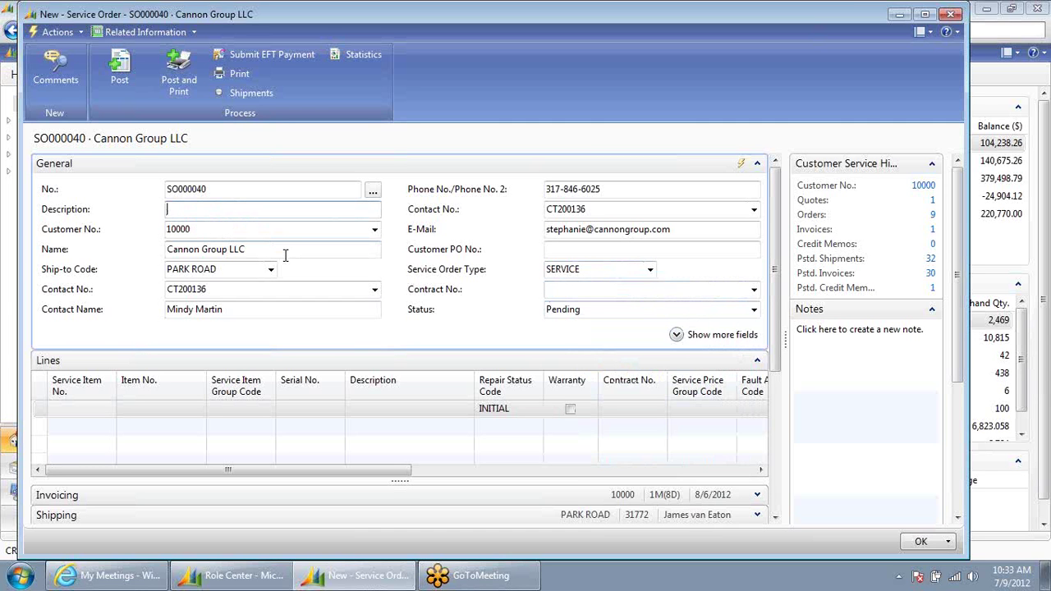
{"action": "type", "text": "Unit is not functioning "}
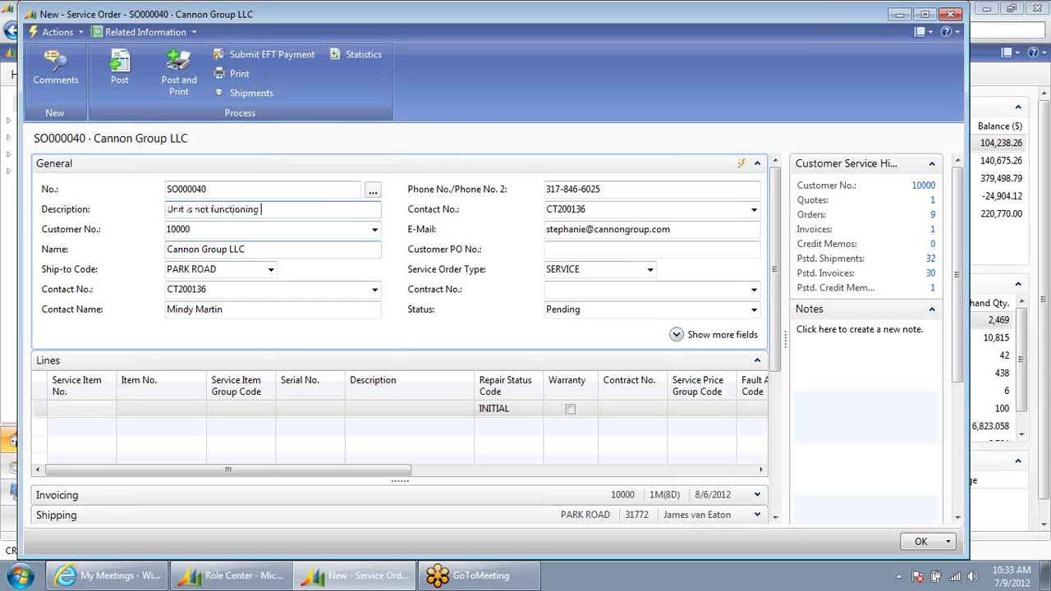
{"action": "type", "text": "well. or quickly"}
{"action": "key", "text": "Tab"}
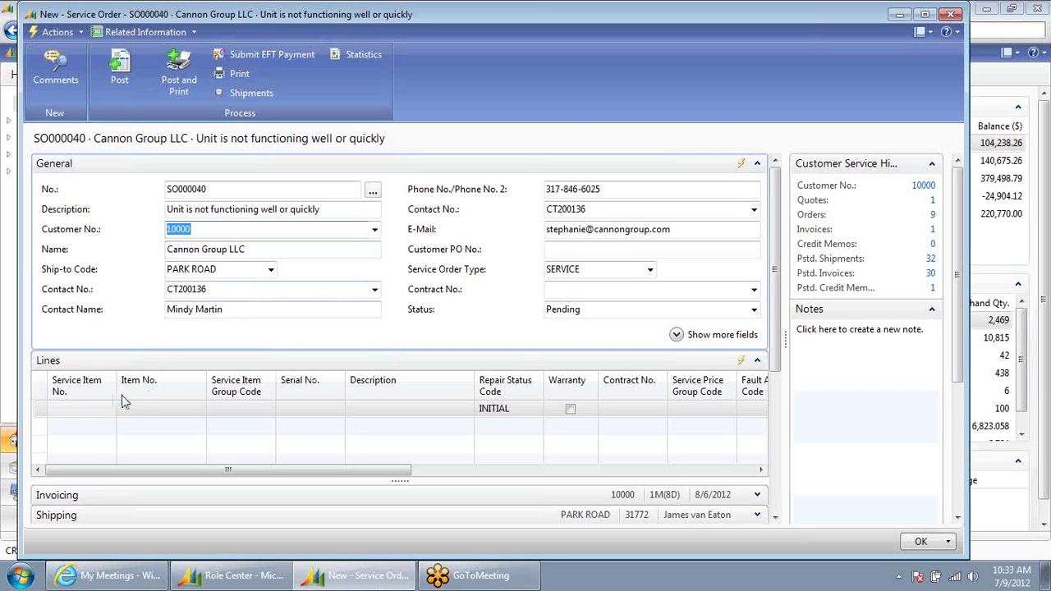
{"action": "left_click", "coordinate": [275, 309]}
Step: Add service item 60 (WiPU 635-CGW, serial SN0200010) as the order's first line
{"action": "left_click", "coordinate": [98, 411]}
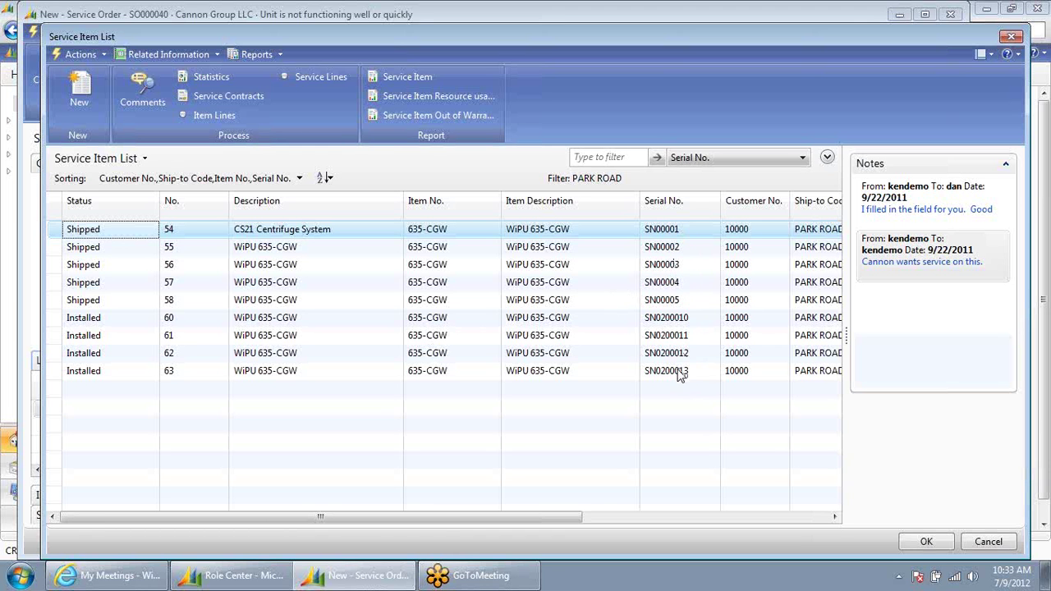
{"action": "left_click", "coordinate": [678, 318]}
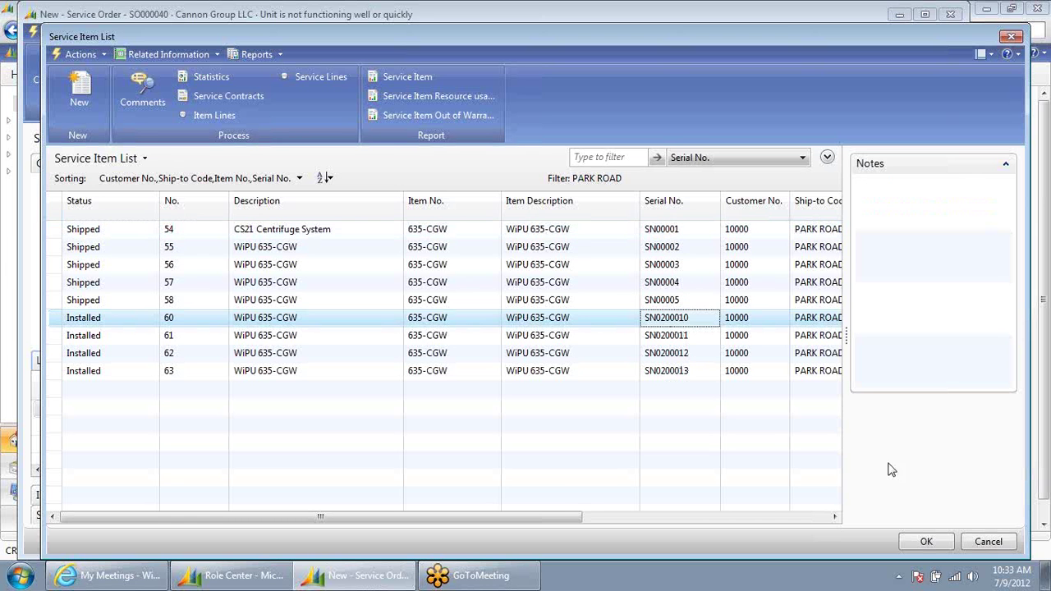
{"action": "left_click", "coordinate": [926, 541]}
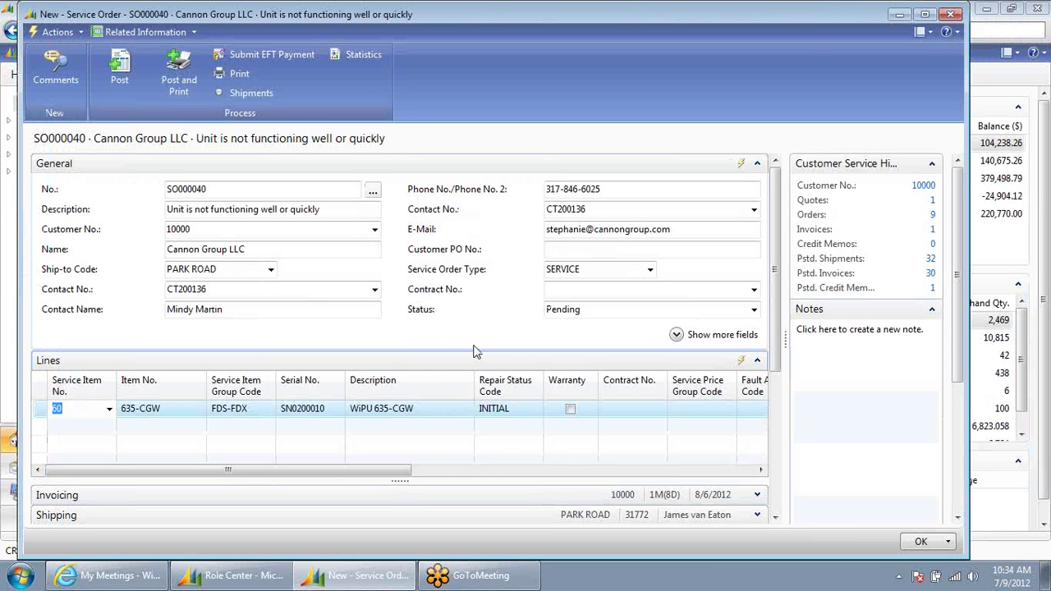
Step: Move along the line past group FDS-FDX, serial, description and repair status to Fault Area Code
{"action": "key", "text": "Tab"}
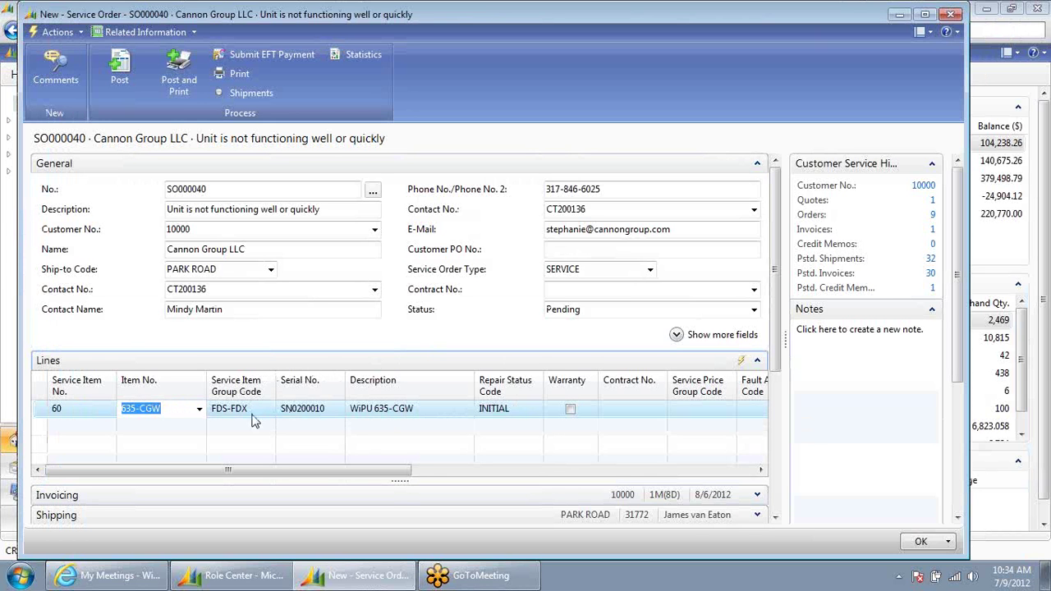
{"action": "left_click", "coordinate": [234, 416]}
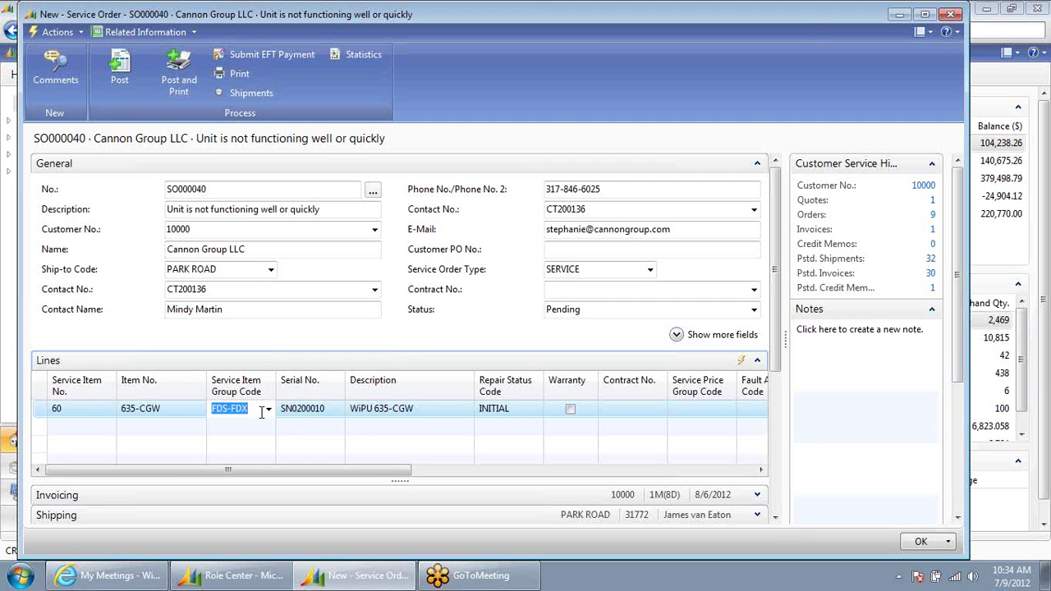
{"action": "left_click", "coordinate": [316, 410]}
{"action": "left_click", "coordinate": [386, 409]}
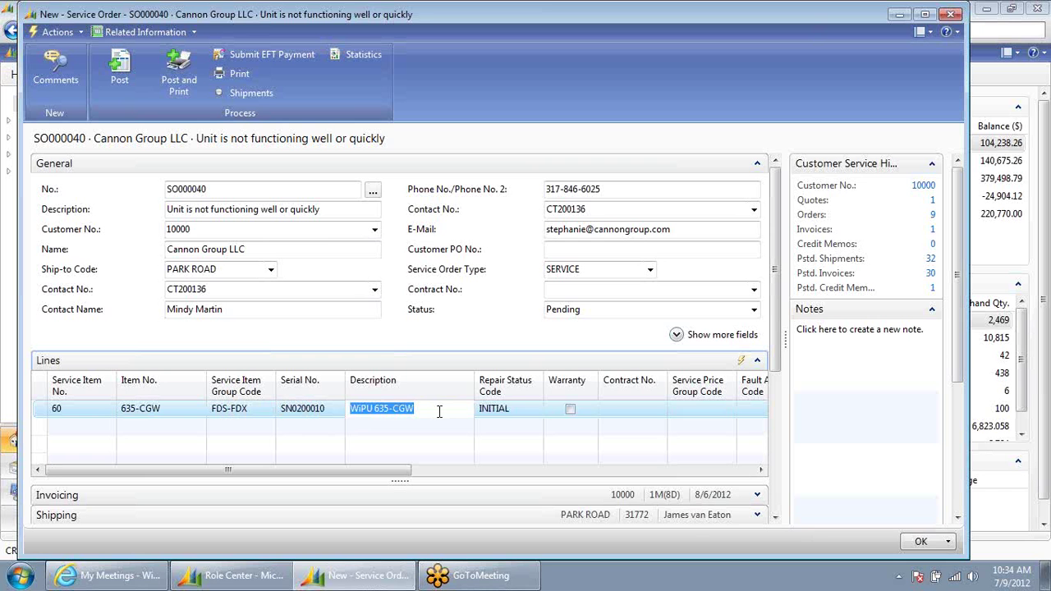
{"action": "left_click", "coordinate": [486, 410]}
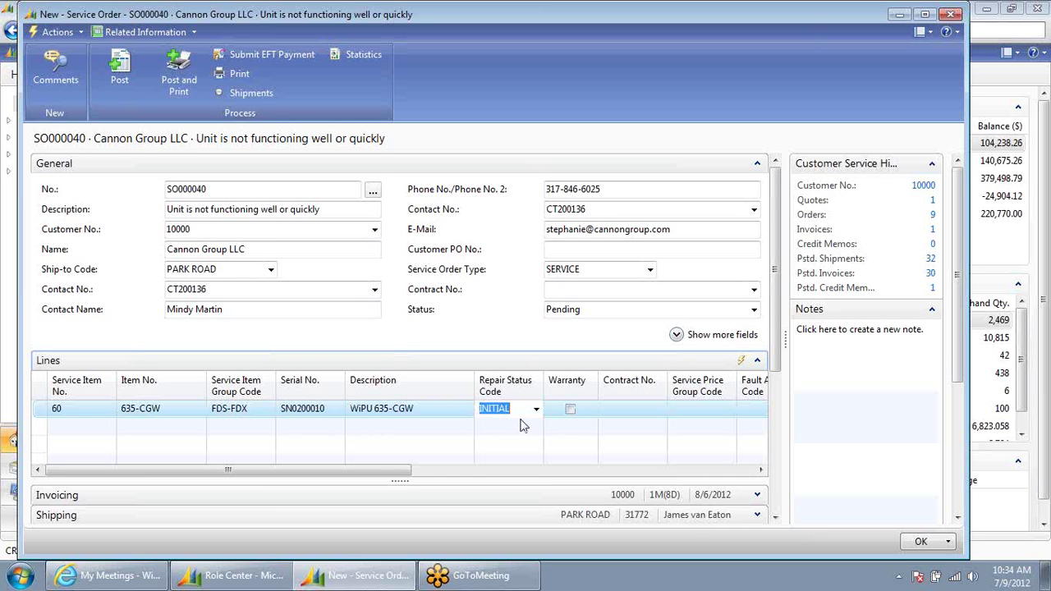
{"action": "left_click_drag", "start_coordinate": [377, 474], "coordinate": [447, 476]}
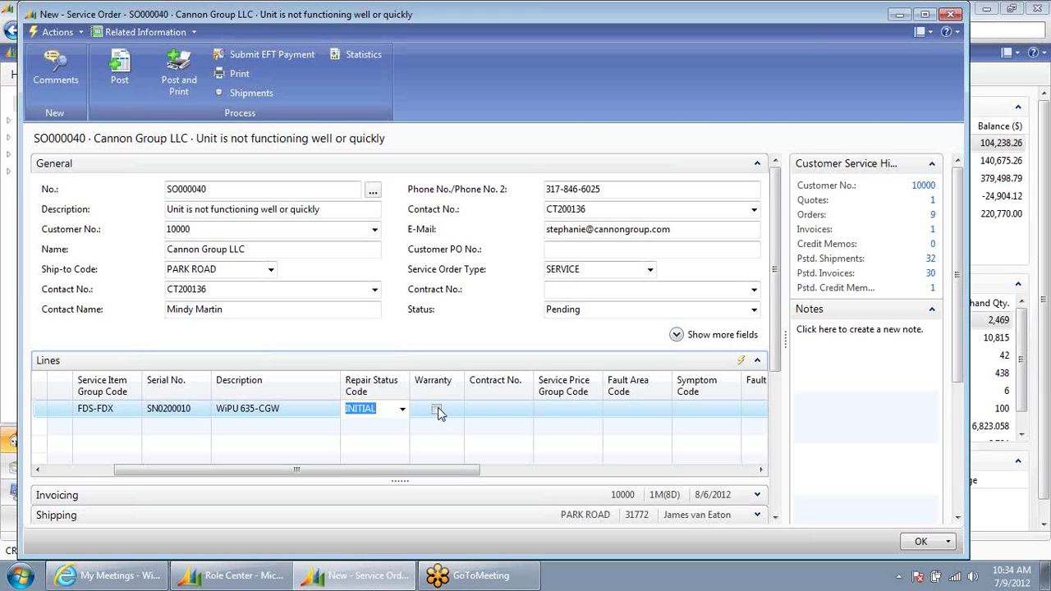
{"action": "left_click", "coordinate": [497, 408]}
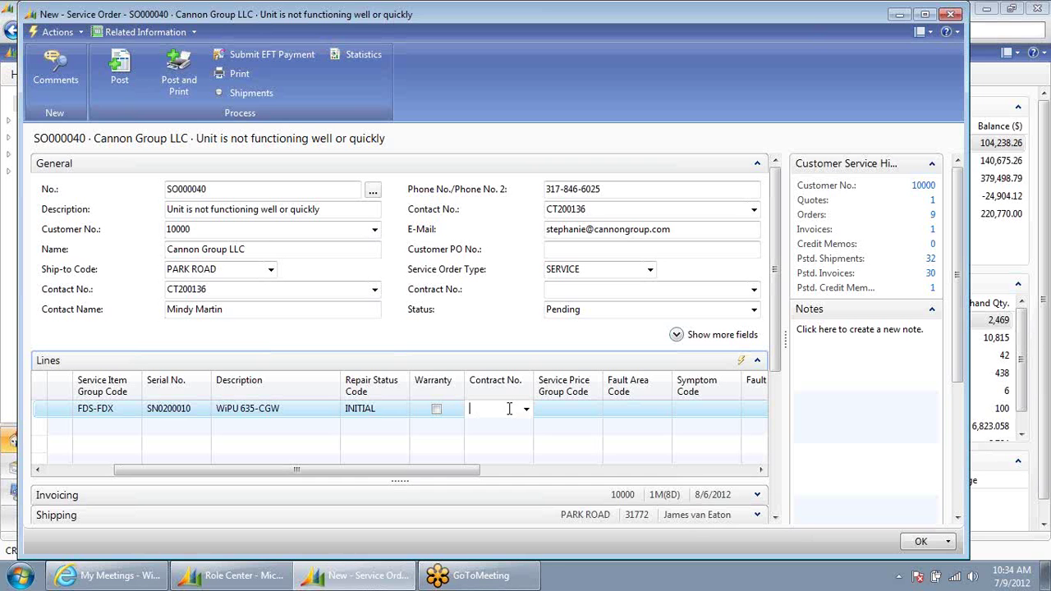
{"action": "left_click_drag", "start_coordinate": [350, 473], "coordinate": [456, 475]}
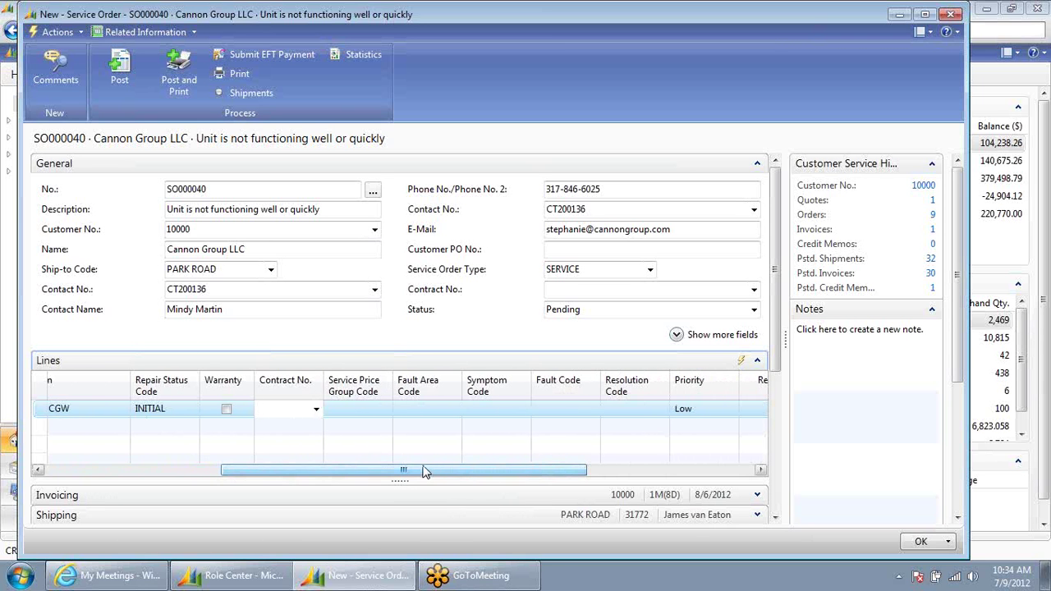
{"action": "key", "text": "Tab"}
{"action": "key", "text": "Tab"}
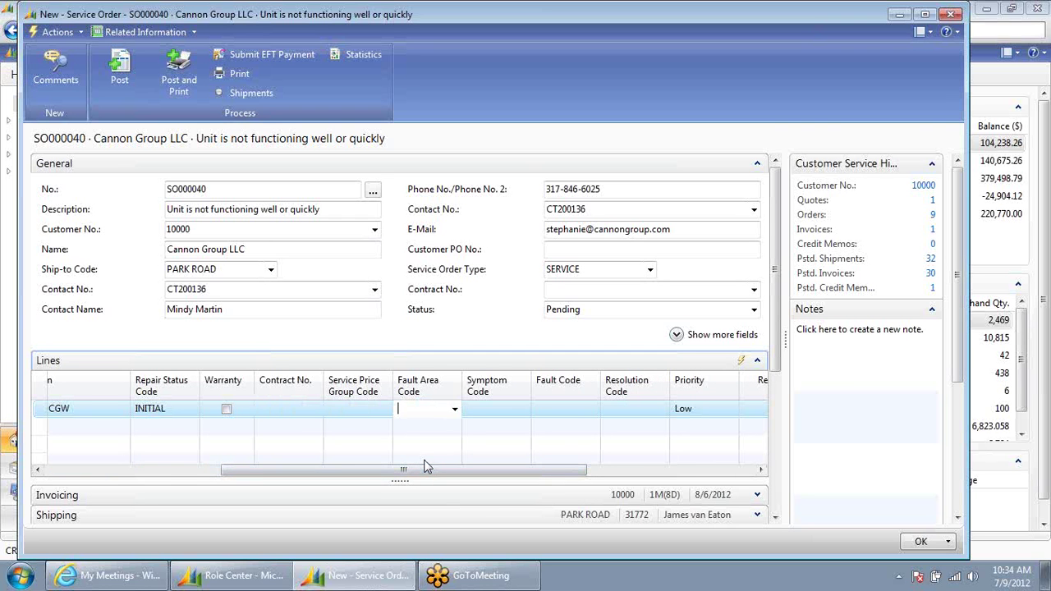
Step: Record fault area 6 Mechanics, symptom 5 Unstable and fault code 654 Parts loose
{"action": "left_click", "coordinate": [455, 409]}
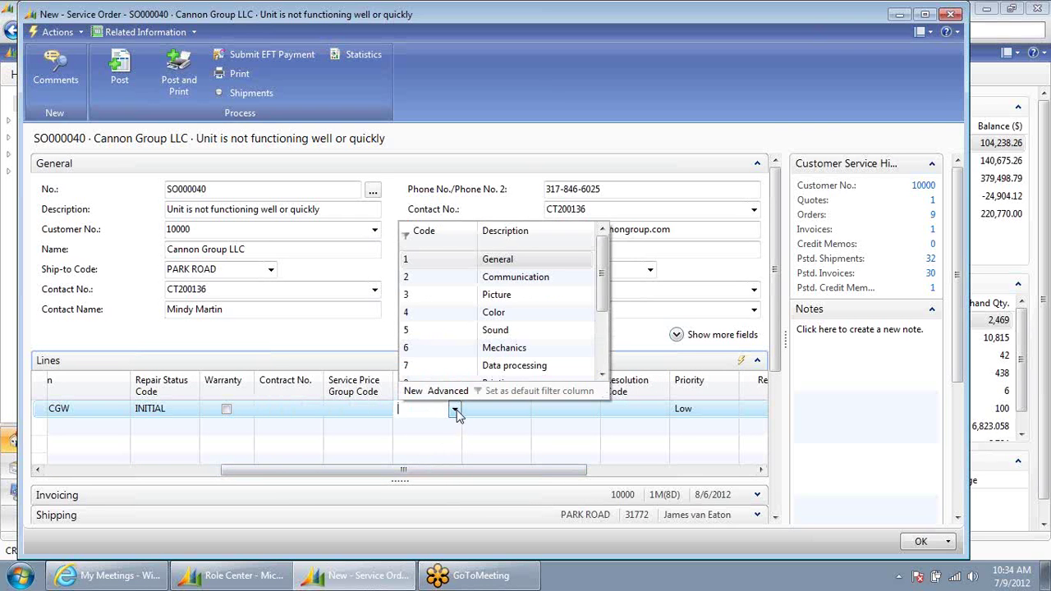
{"action": "left_click_drag", "start_coordinate": [608, 396], "coordinate": [682, 473]}
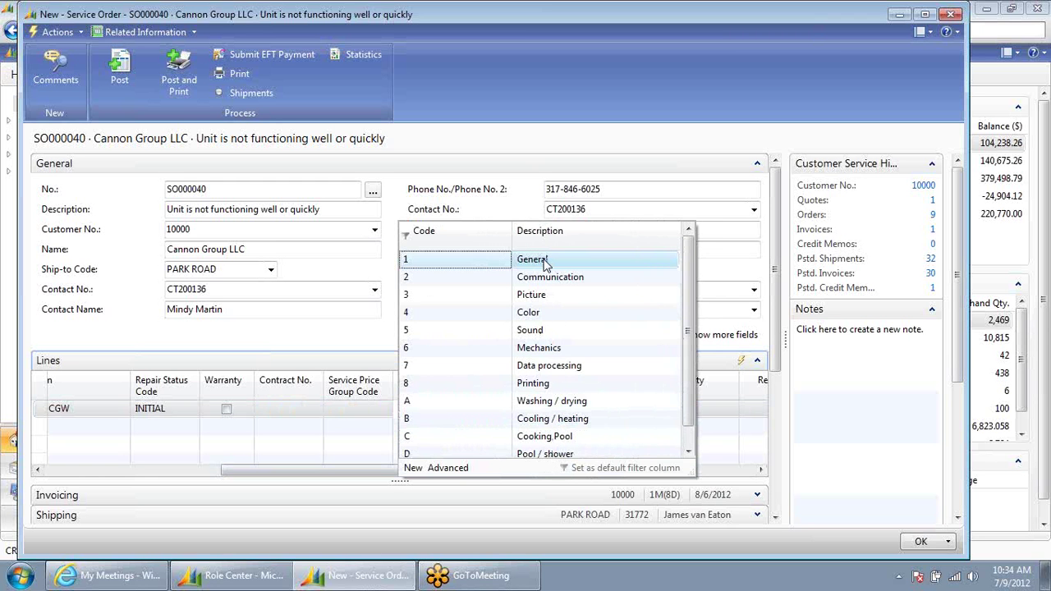
{"action": "left_click", "coordinate": [554, 349]}
{"action": "left_click", "coordinate": [481, 410]}
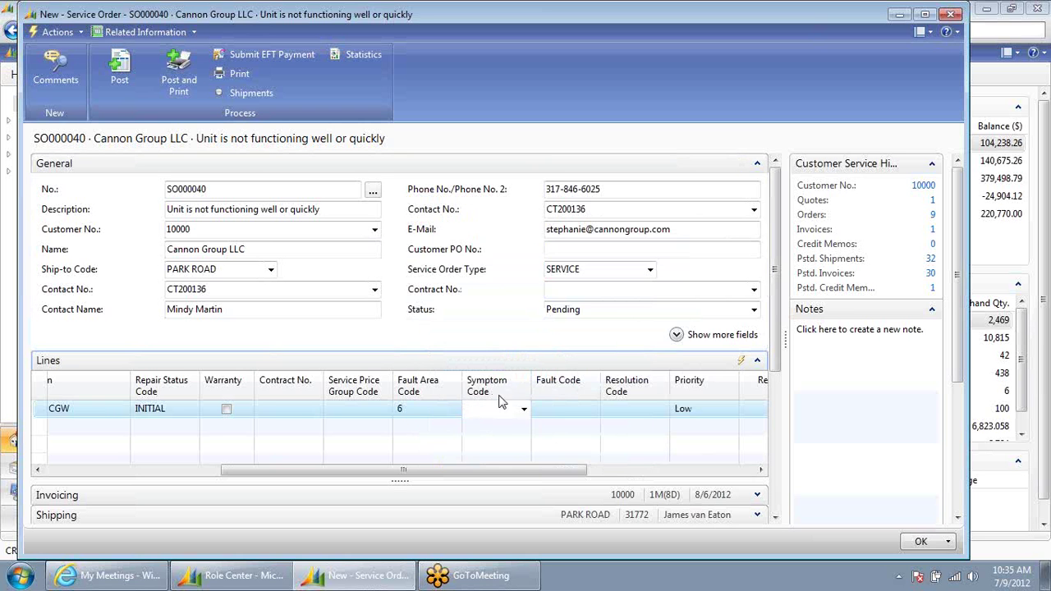
{"action": "left_click", "coordinate": [524, 409]}
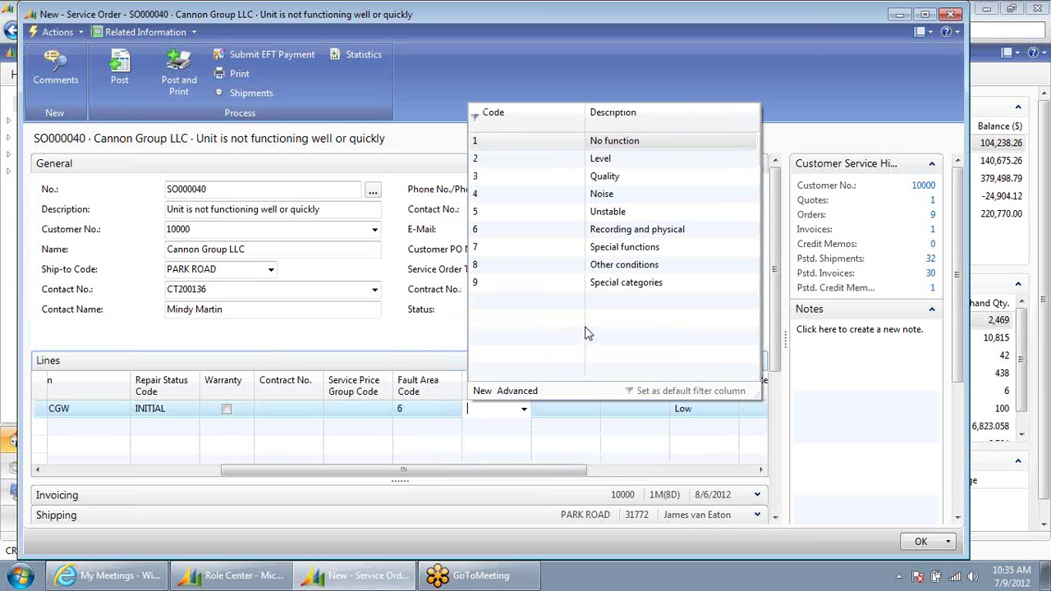
{"action": "left_click", "coordinate": [628, 213]}
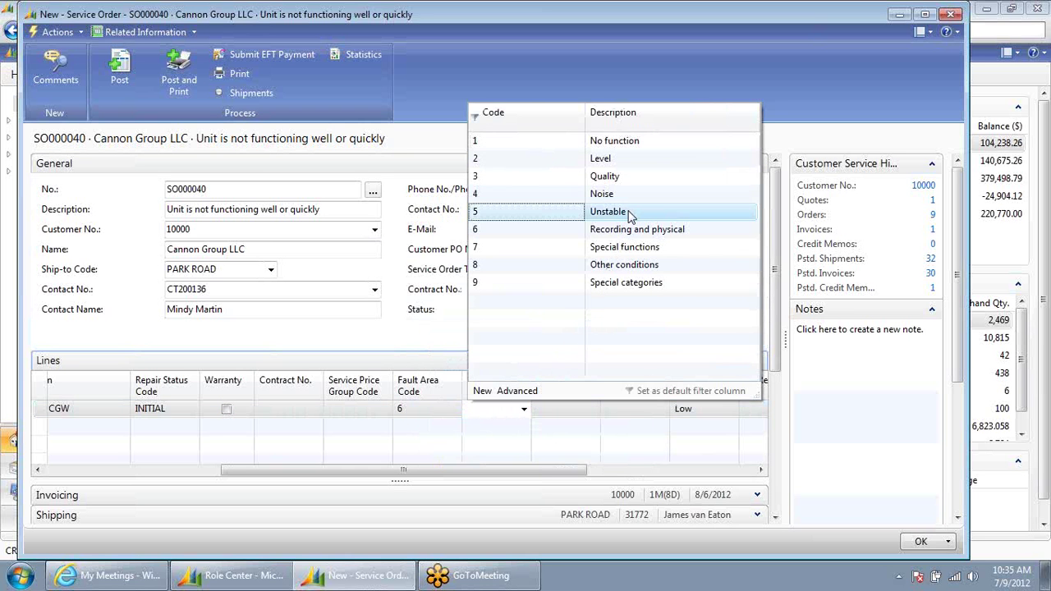
{"action": "left_click", "coordinate": [628, 213]}
{"action": "key", "text": "Tab"}
{"action": "left_click", "coordinate": [593, 409]}
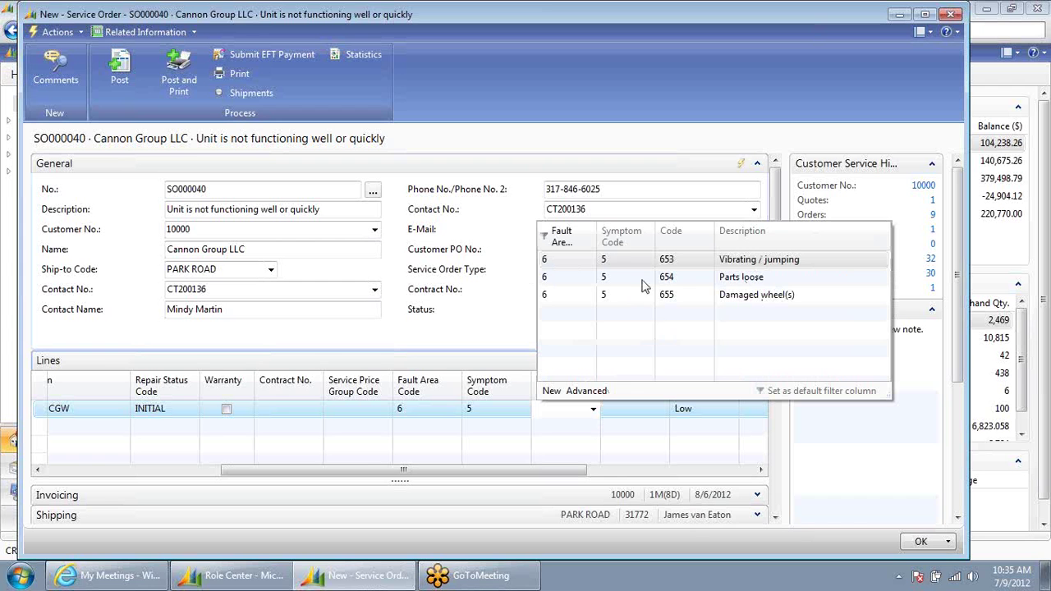
{"action": "left_click", "coordinate": [756, 279]}
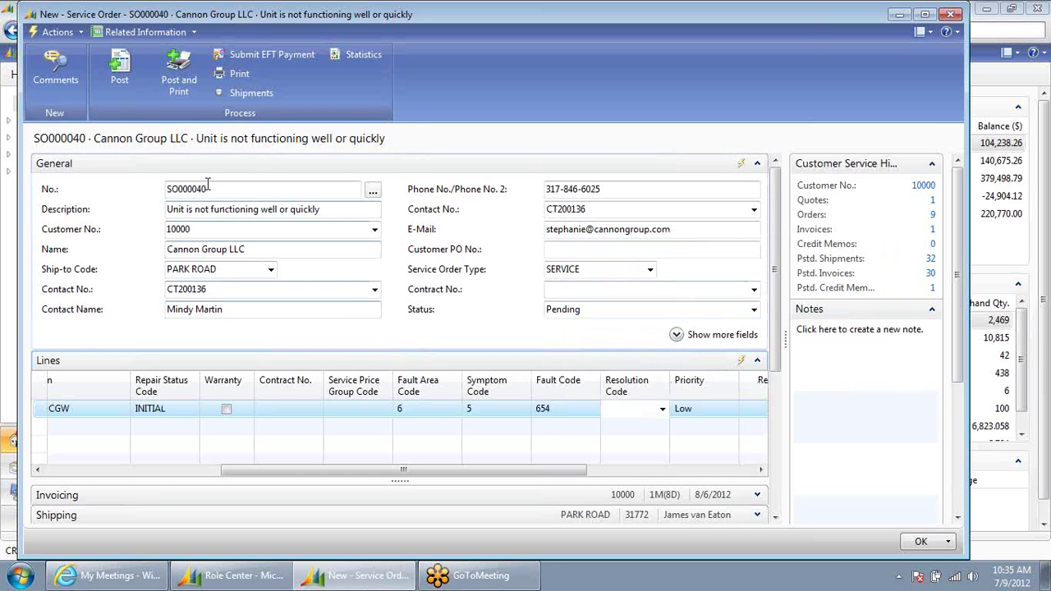
Step: Add a dated comment: unit unstable, shuts down periodically through the day, no other details
{"action": "left_click", "coordinate": [57, 70]}
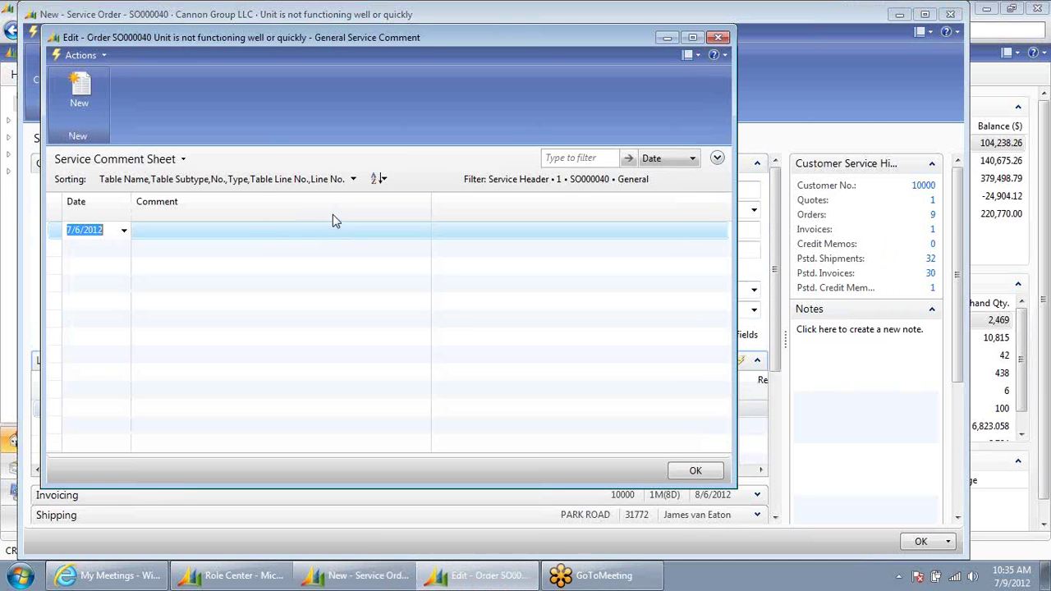
{"action": "left_click", "coordinate": [208, 232]}
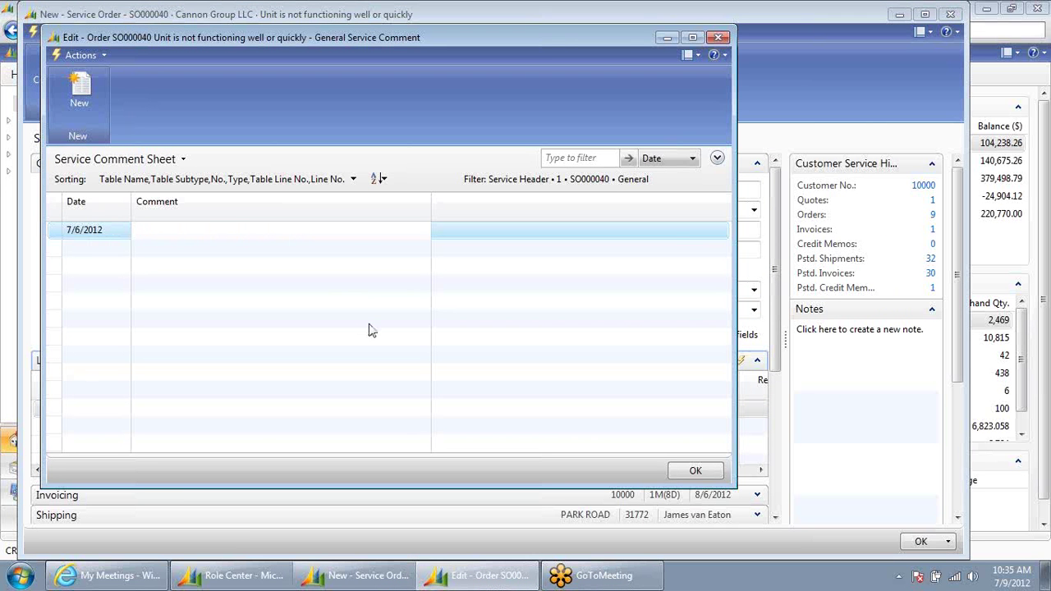
{"action": "type", "text": "Mindy says that the unit is not stable and shuts down"}
{"action": "key", "text": "Down"}
{"action": "key", "text": "Tab"}
{"action": "type", "text": "period"}
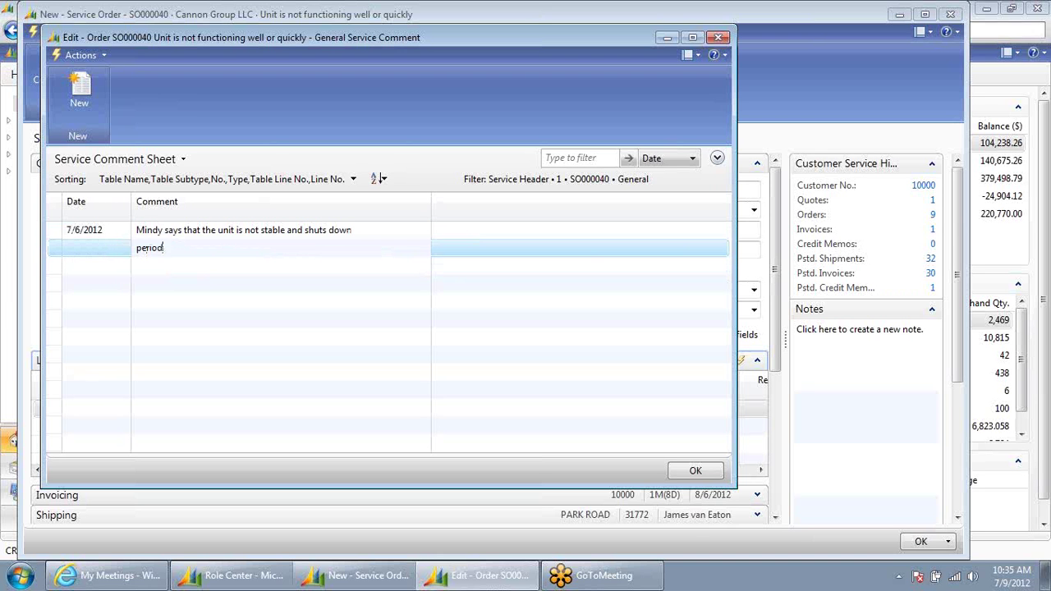
{"action": "type", "text": "ically throughout the day.  No other details"}
{"action": "key", "text": "Return"}
{"action": "type", "text": "were provided."}
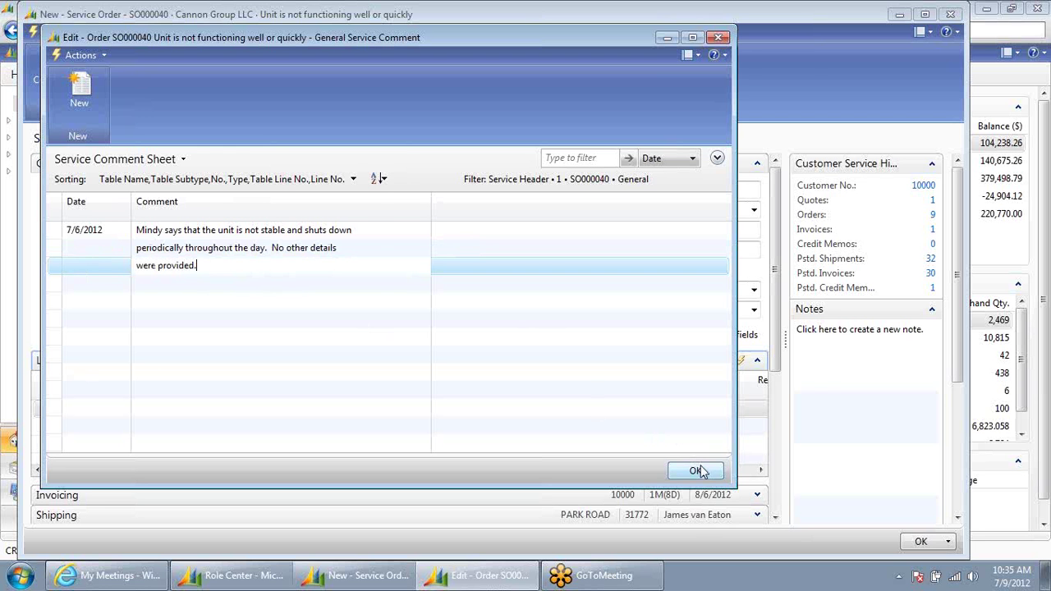
{"action": "left_click", "coordinate": [703, 470]}
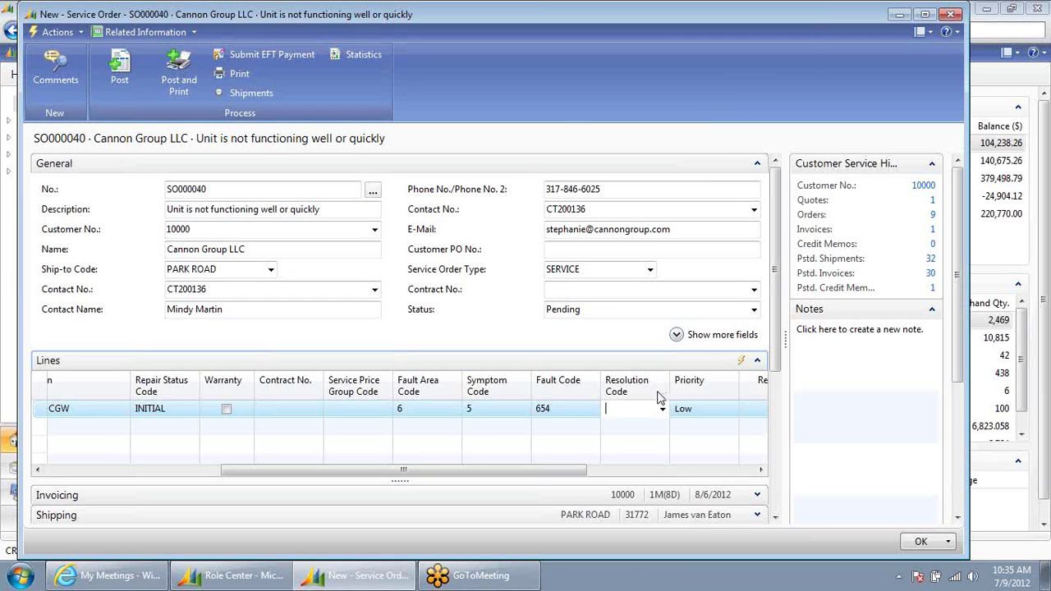
Step: Write a note calling this a high priority service request since they use the machine daily
{"action": "left_click_drag", "start_coordinate": [379, 476], "coordinate": [202, 476]}
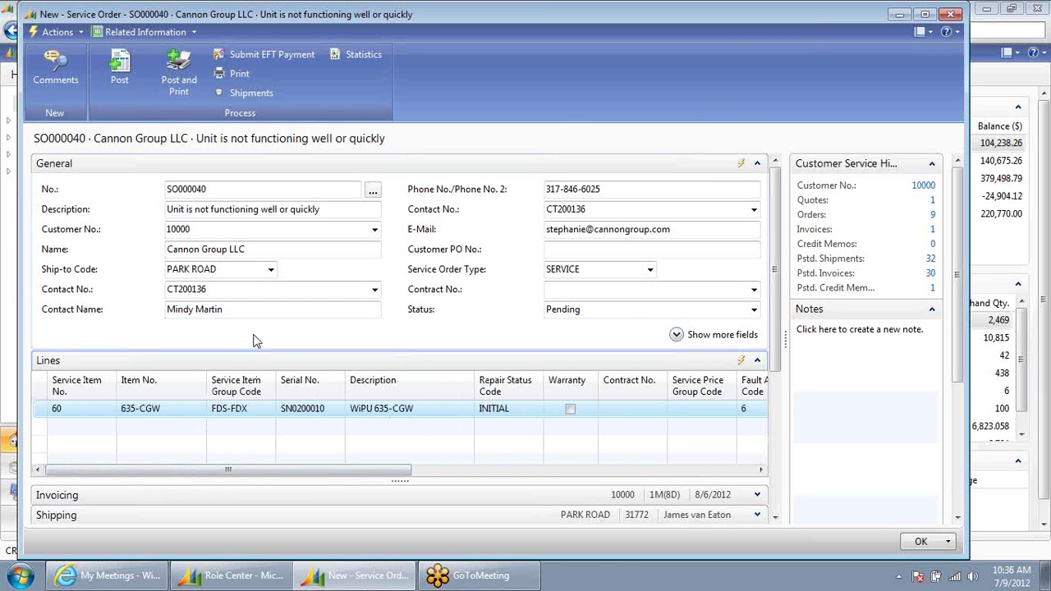
{"action": "left_click", "coordinate": [862, 330]}
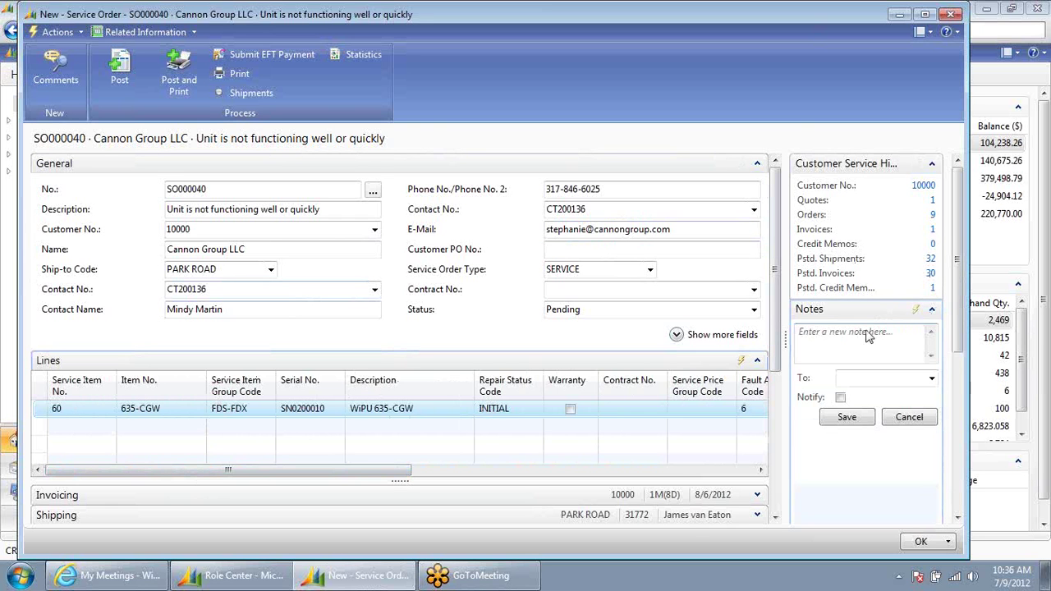
{"action": "left_click", "coordinate": [823, 332]}
{"action": "type", "text": "This is a high priori"}
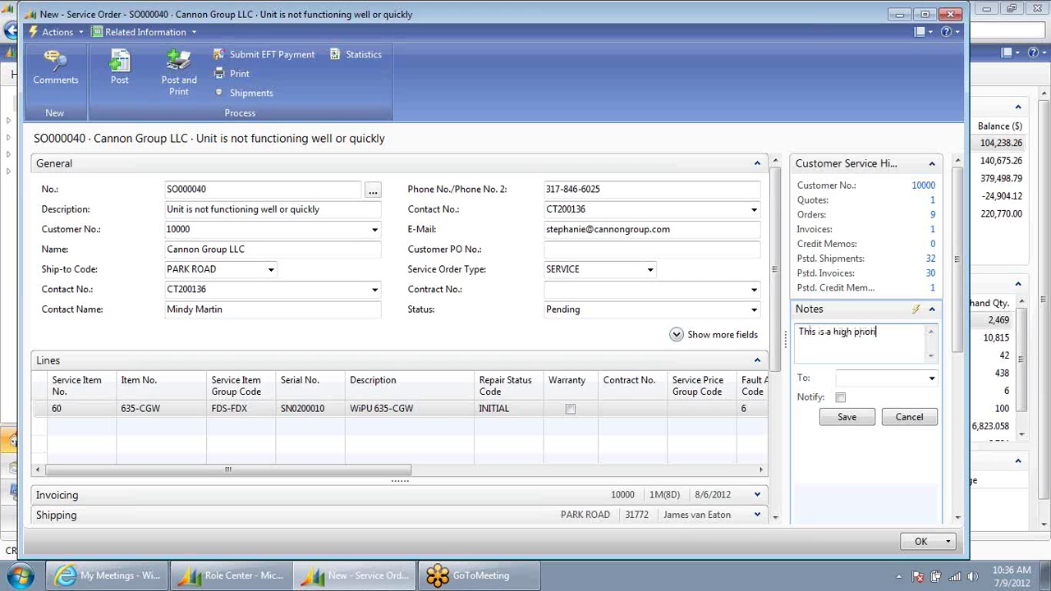
{"action": "type", "text": "ty. service reuest"}
{"action": "key", "text": "BackSpace"}
{"action": "key", "text": "BackSpace"}
{"action": "type", "text": "quest, as they use t"}
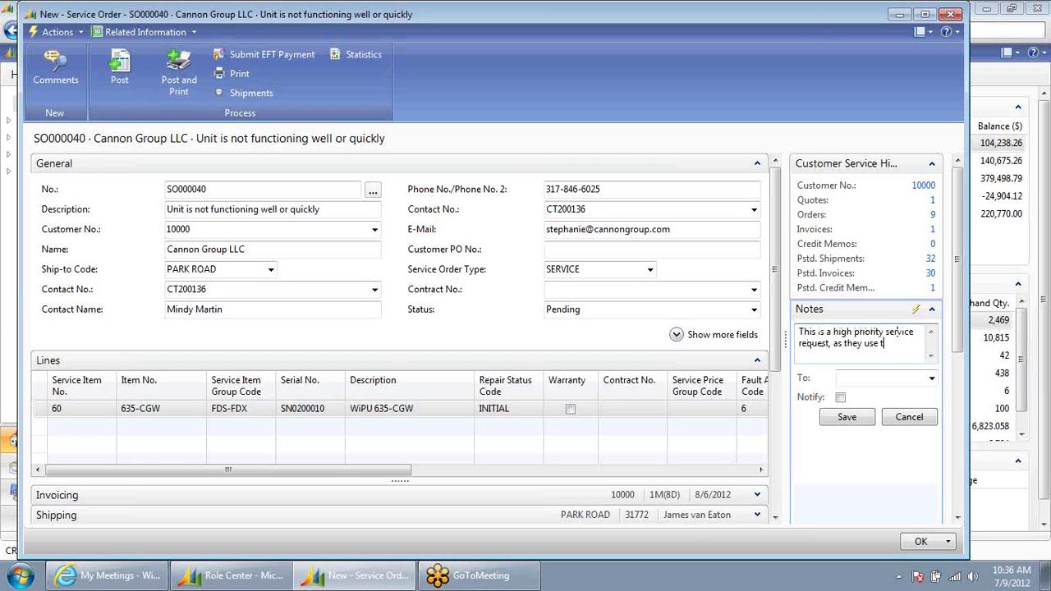
{"action": "type", "text": "his machine daily"}
Step: Address the note to a user, turn on Notify, and save it
{"action": "left_click", "coordinate": [931, 377]}
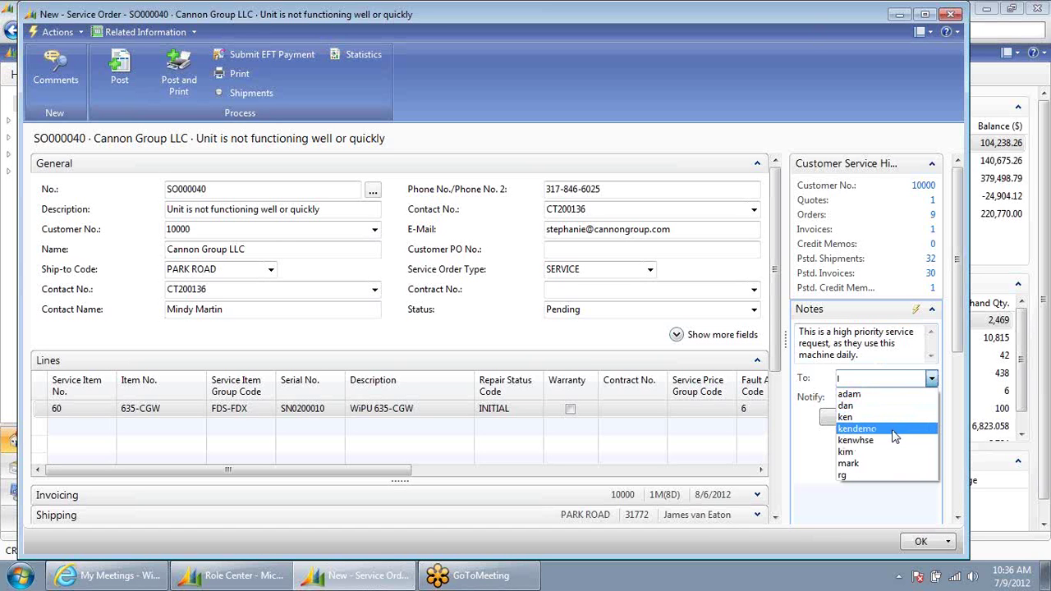
{"action": "left_click", "coordinate": [893, 429]}
{"action": "left_click", "coordinate": [840, 397]}
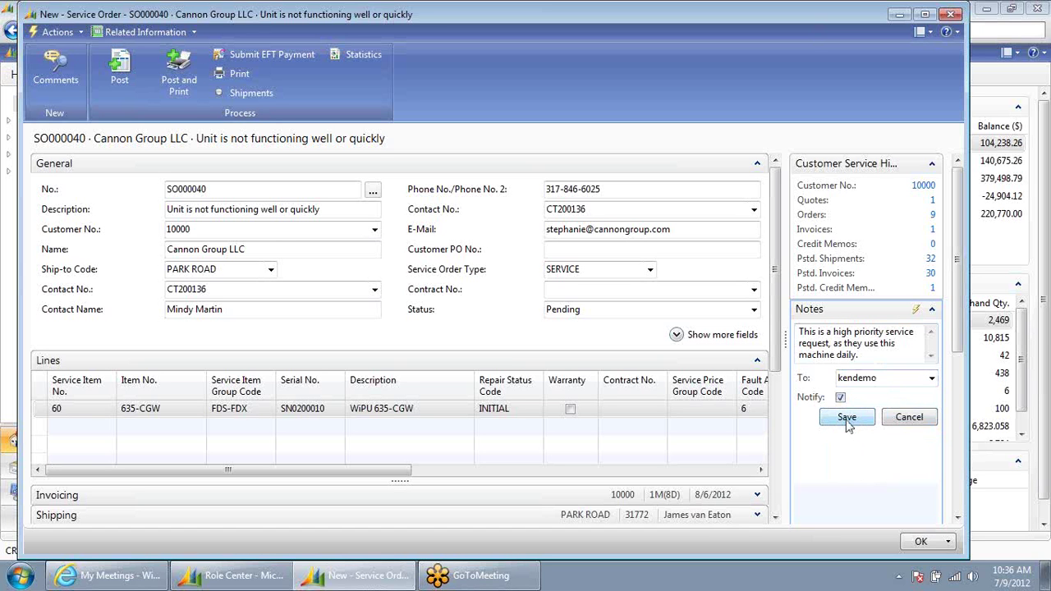
{"action": "left_click", "coordinate": [856, 418]}
{"action": "left_click_drag", "start_coordinate": [962, 351], "coordinate": [961, 481]}
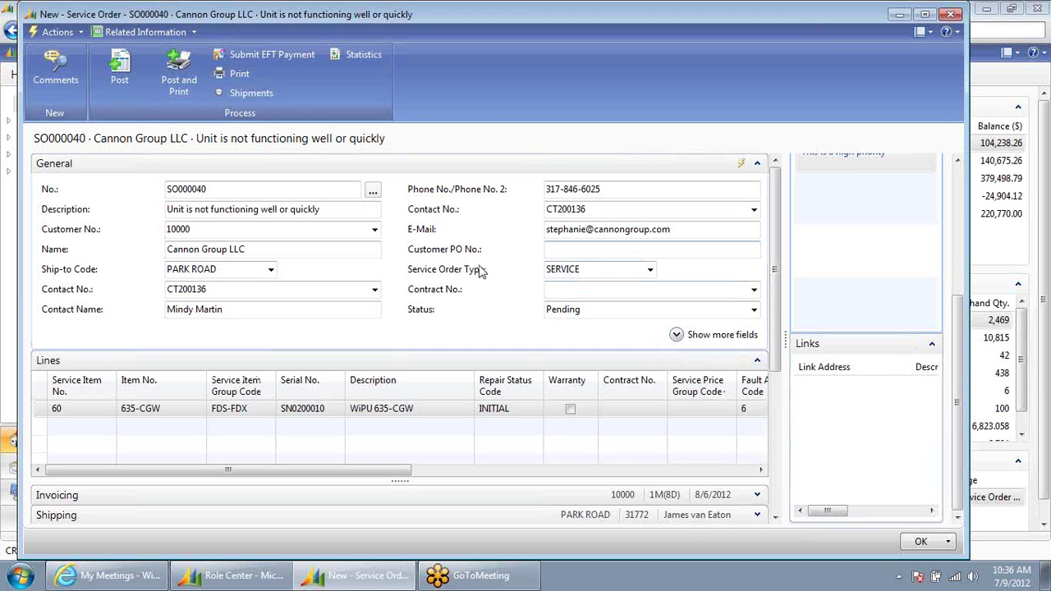
{"action": "left_click", "coordinate": [958, 179]}
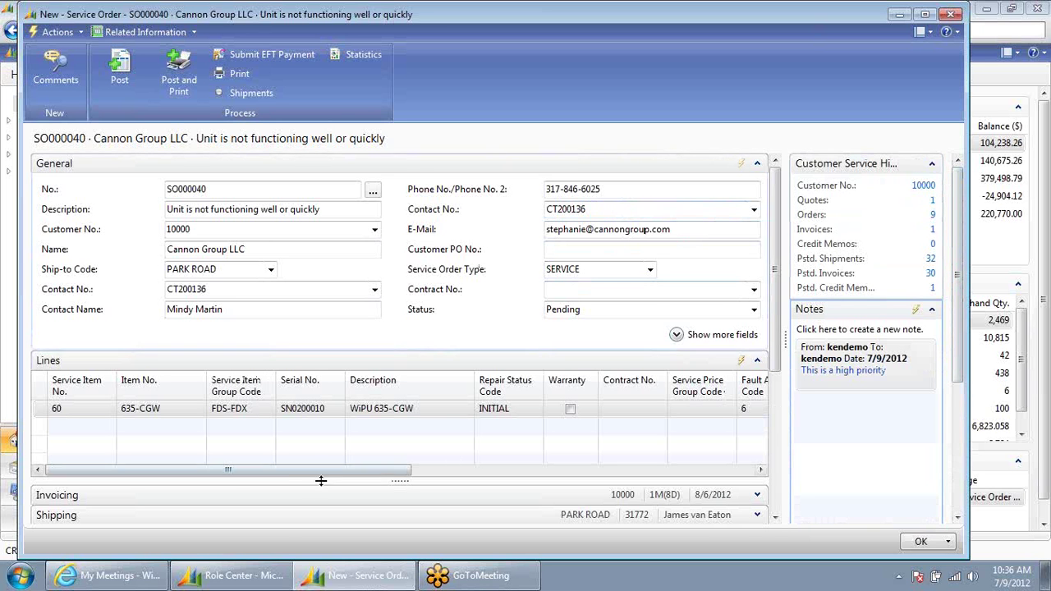